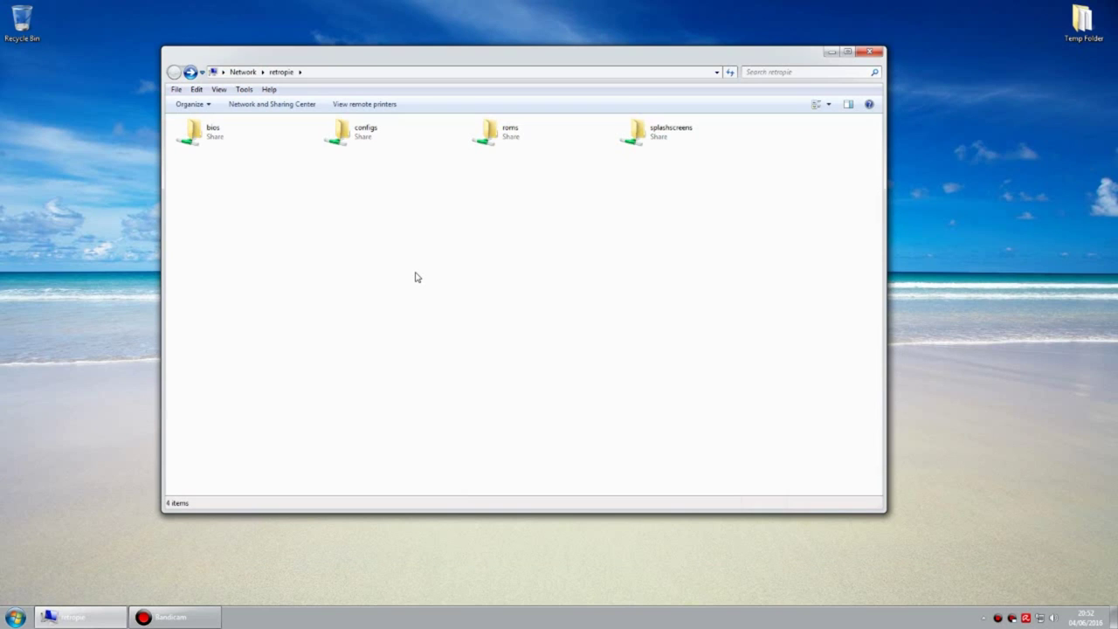
Open the segacd folder inside the roms share of the retropie network location
{"action": "left_click", "coordinate": [311, 72]}
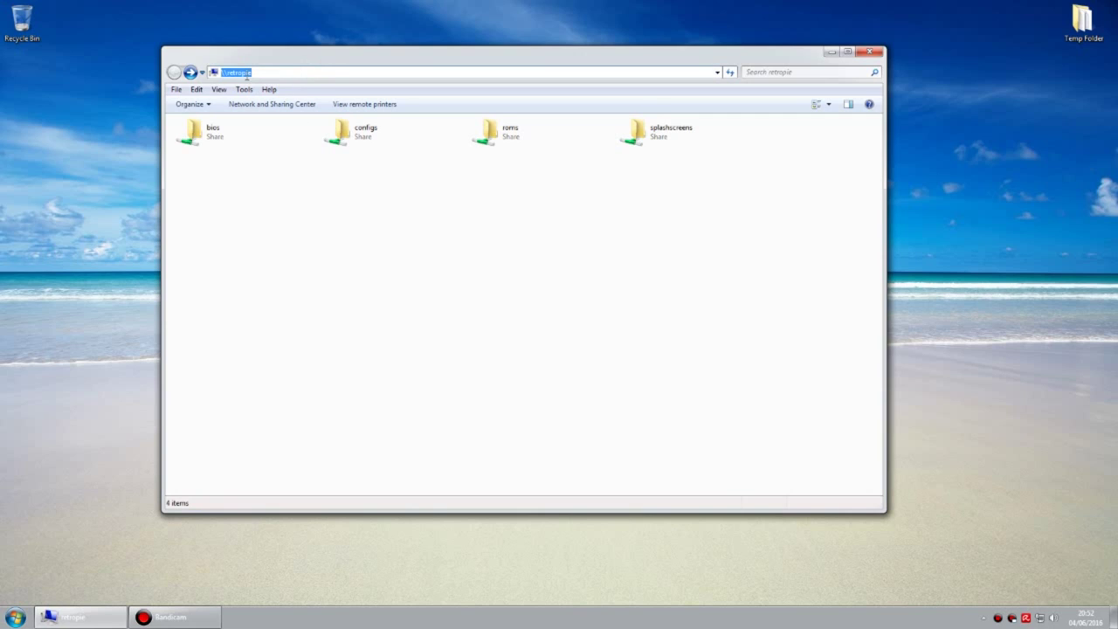
{"action": "left_click", "coordinate": [281, 184]}
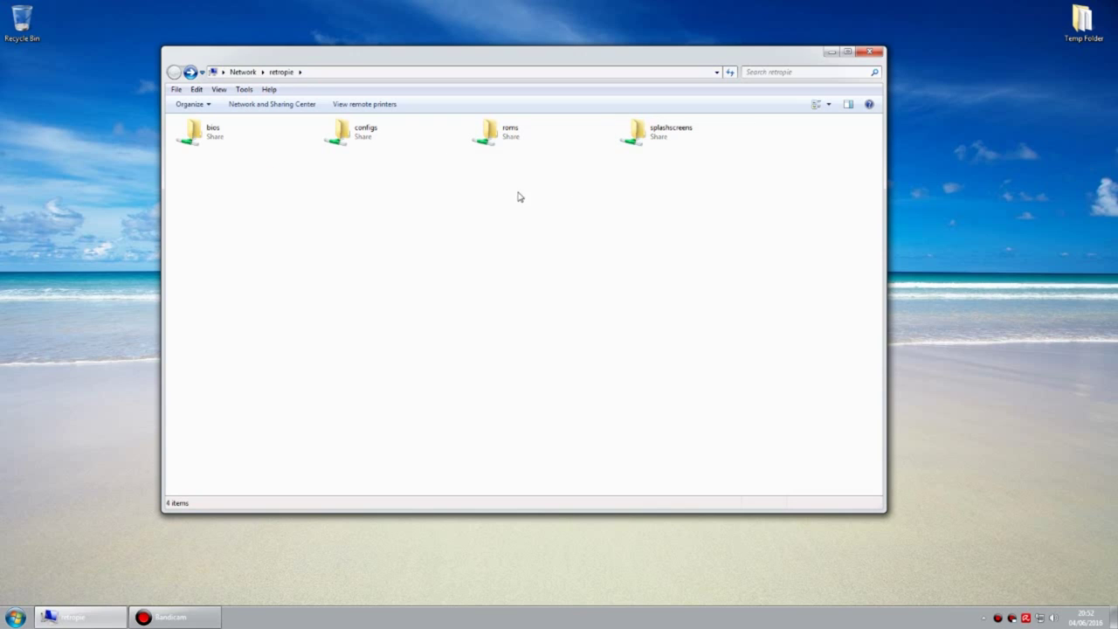
{"action": "double_click", "coordinate": [494, 143]}
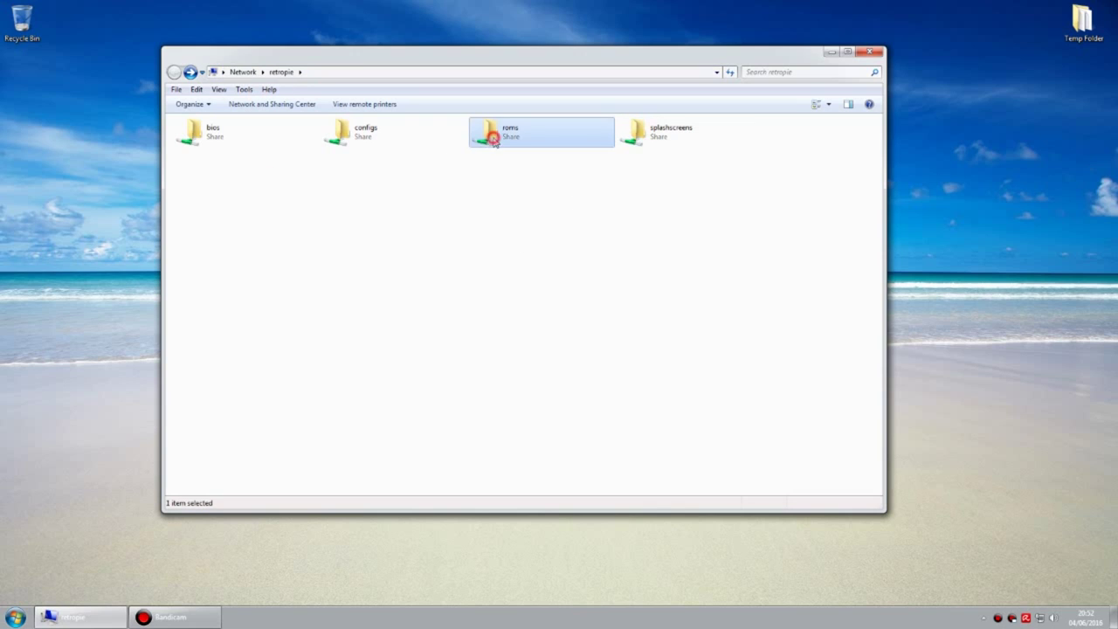
{"action": "scroll", "coordinate": [349, 288], "scroll_direction": "down", "scroll_amount": 5}
{"action": "scroll", "coordinate": [253, 384], "scroll_direction": "down", "scroll_amount": 2}
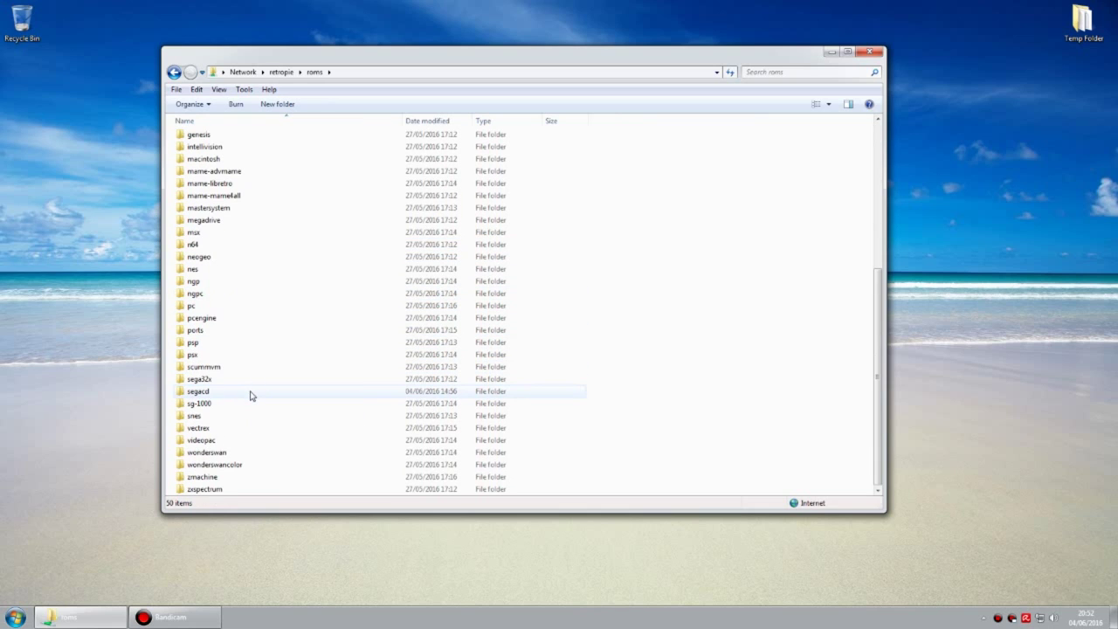
{"action": "left_click", "coordinate": [224, 395]}
{"action": "double_click", "coordinate": [225, 395]}
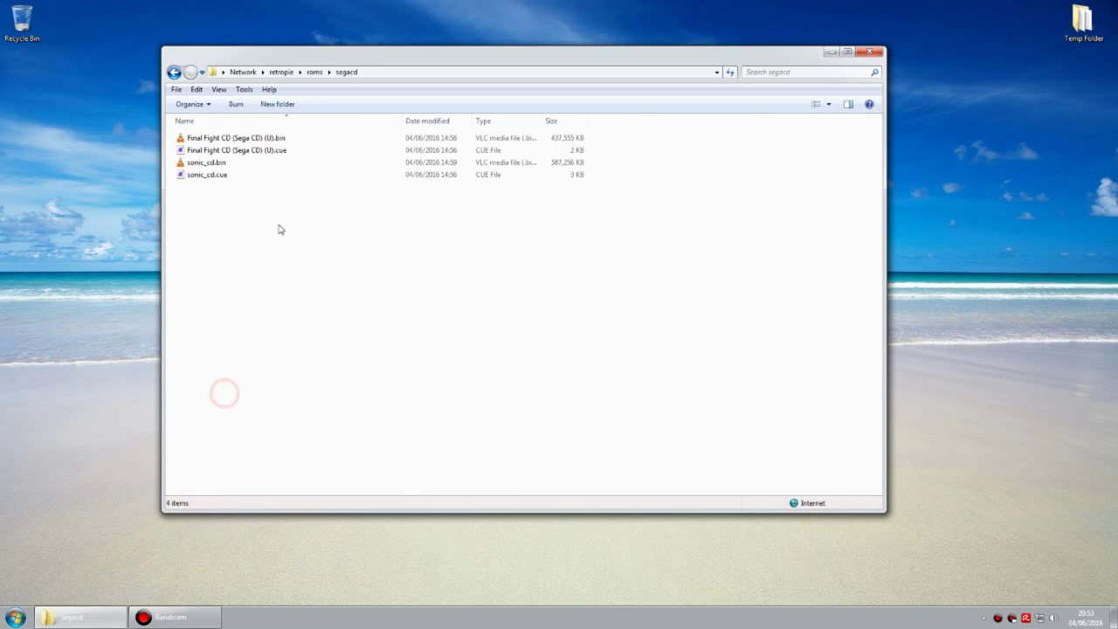
{"action": "left_click_drag", "start_coordinate": [330, 56], "coordinate": [395, 61]}
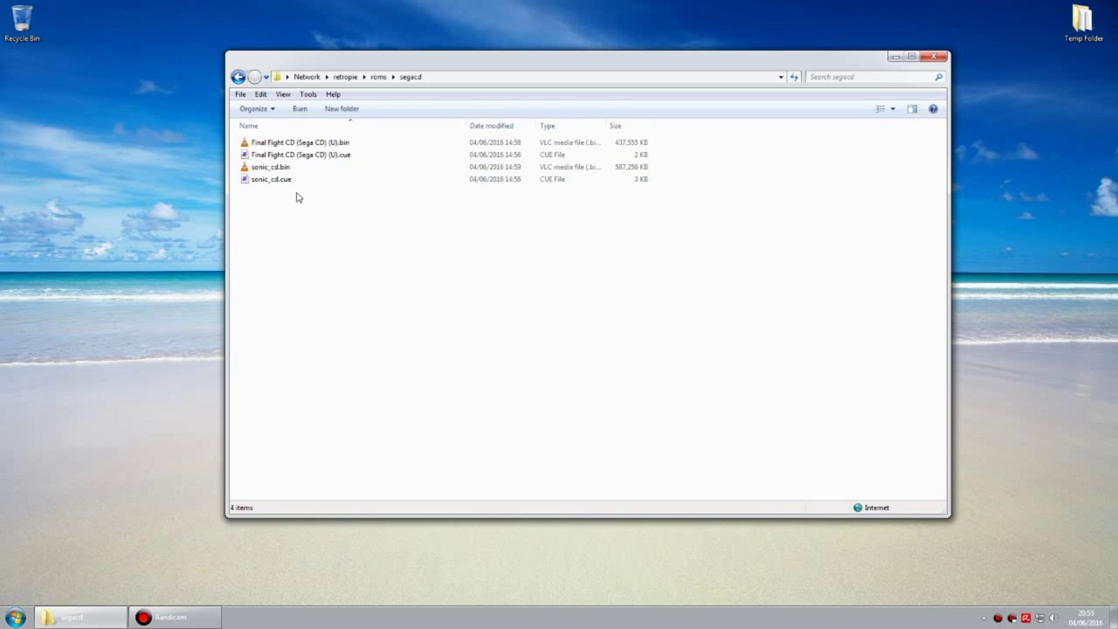
Open sonic_cd.cue from the segacd folder and examine its full track list
{"action": "left_click", "coordinate": [272, 168]}
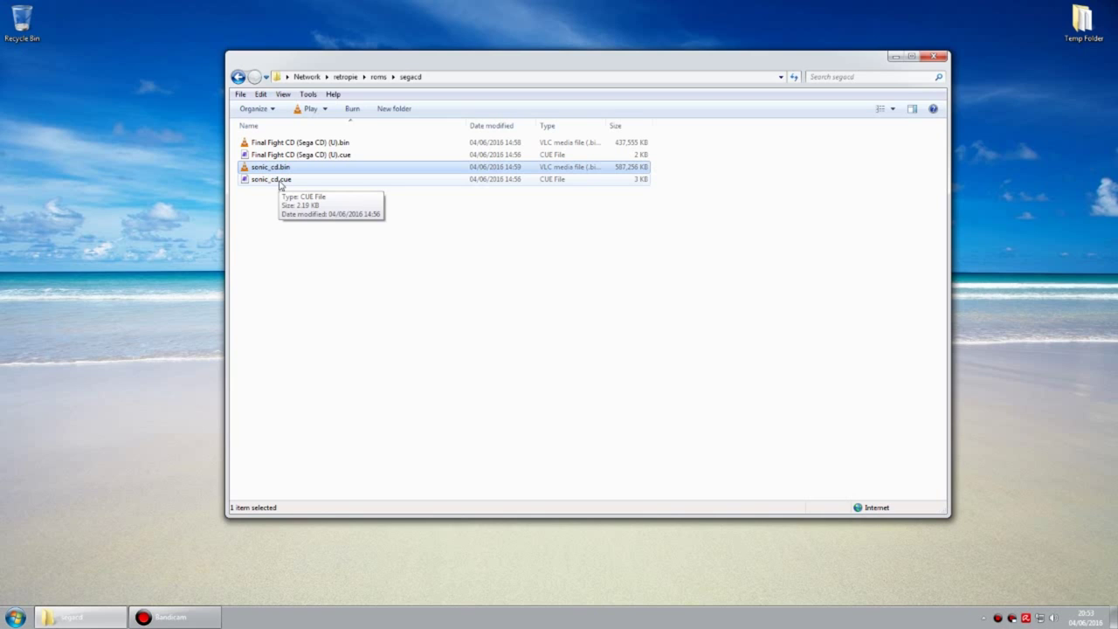
{"action": "double_click", "coordinate": [281, 183]}
{"action": "left_click", "coordinate": [388, 144]}
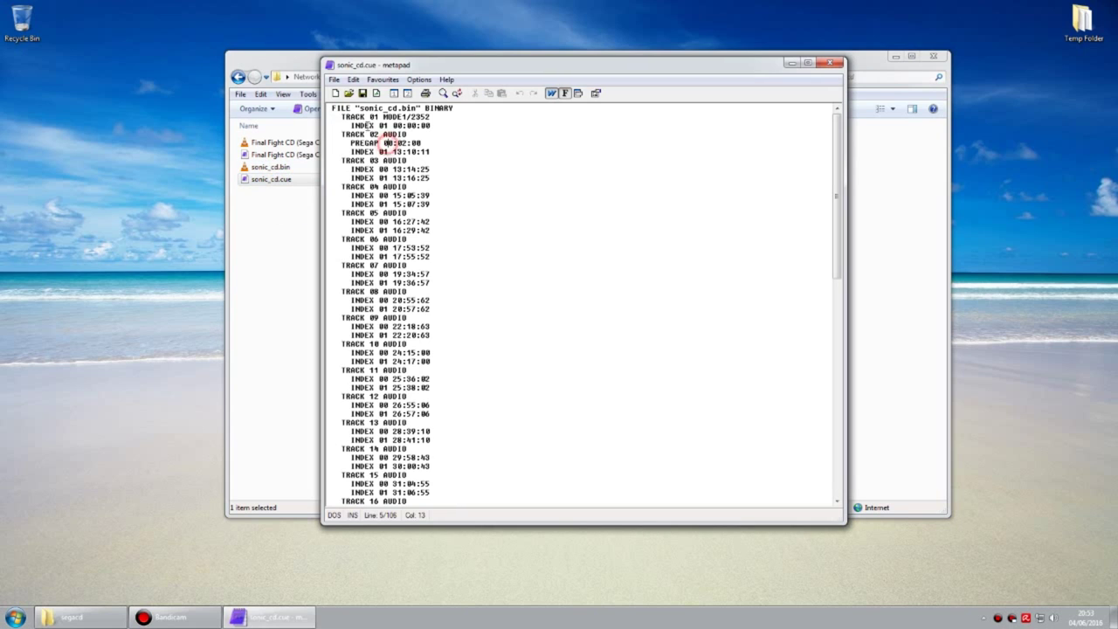
{"action": "left_click_drag", "start_coordinate": [341, 116], "coordinate": [404, 230]}
{"action": "scroll", "coordinate": [420, 295], "scroll_direction": "down", "scroll_amount": 20}
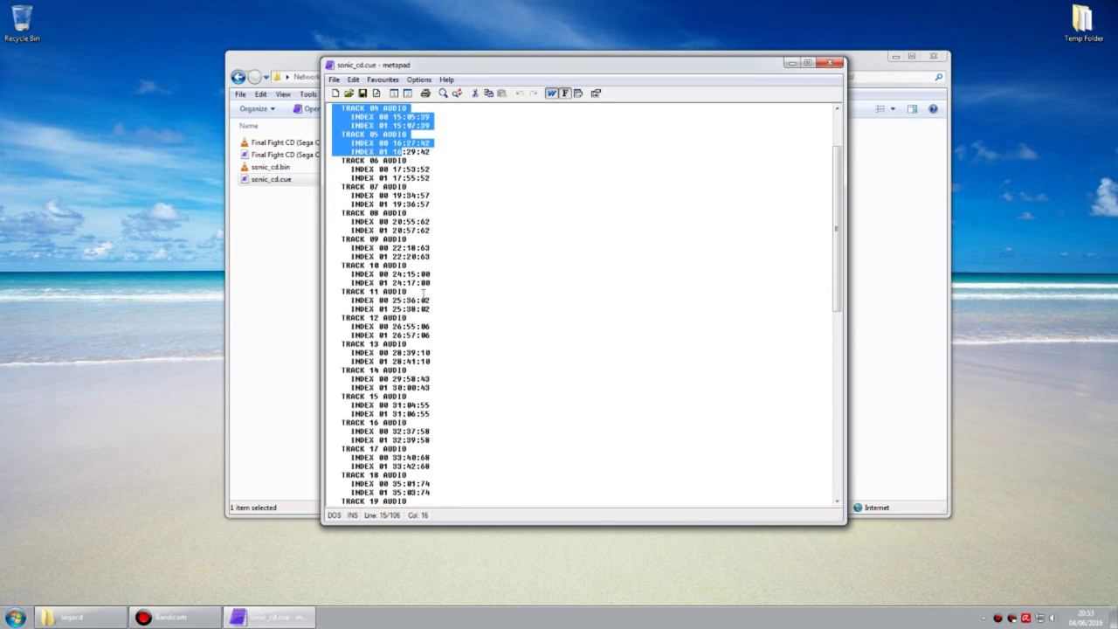
{"action": "scroll", "coordinate": [420, 295], "scroll_direction": "up", "scroll_amount": 20}
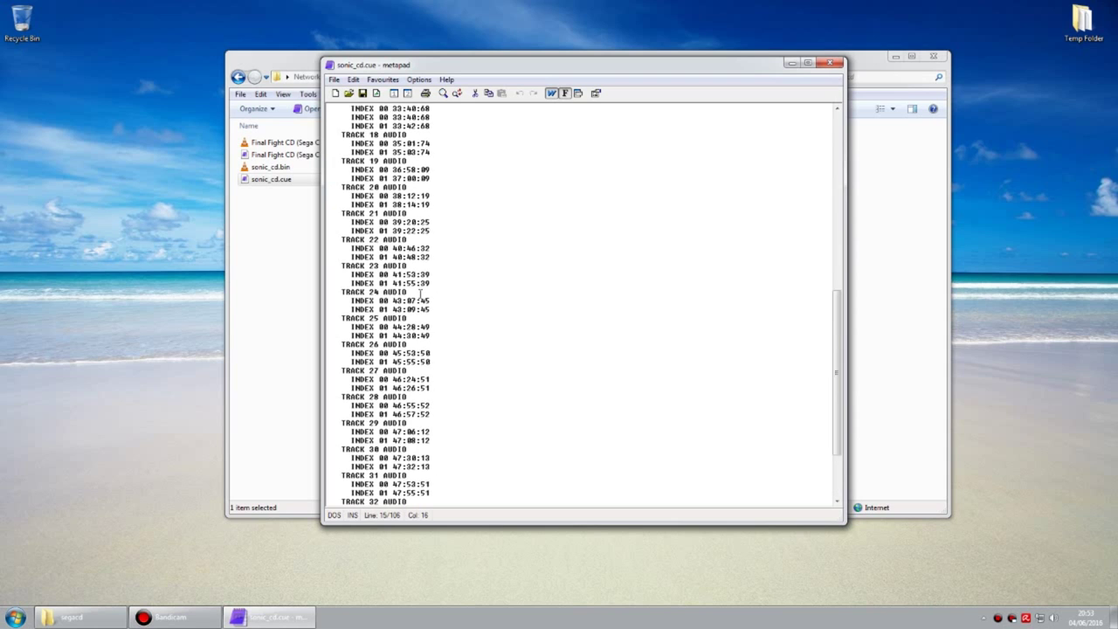
{"action": "left_click", "coordinate": [425, 298]}
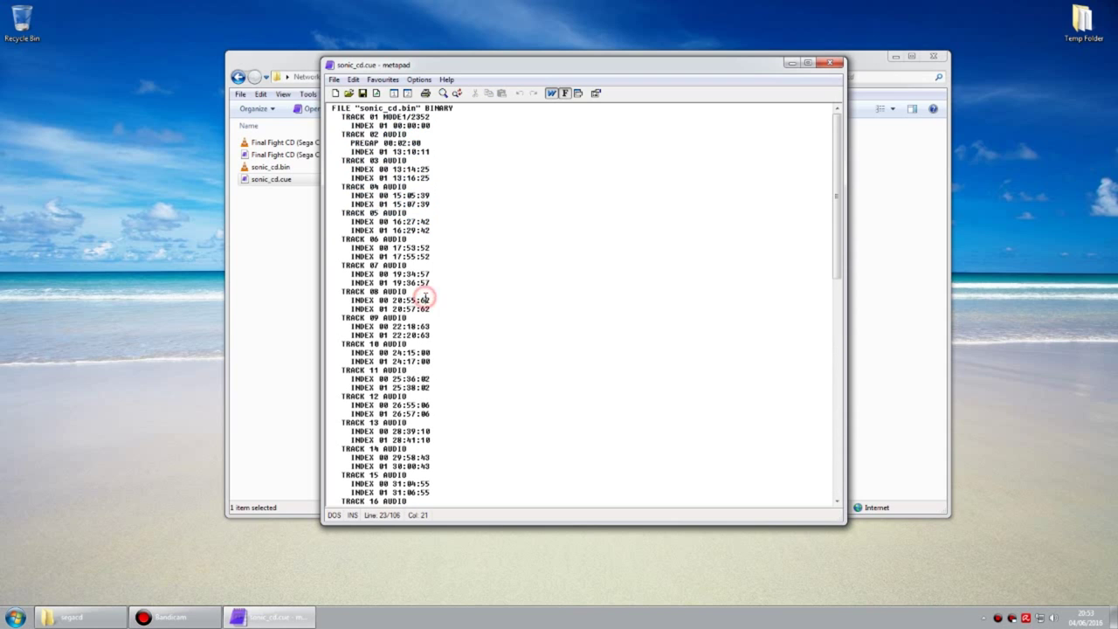
Examine the track number and INDEX 00 entry of track 10 in the cue sheet, and close the file
{"action": "scroll", "coordinate": [413, 267], "scroll_direction": "down", "scroll_amount": 3}
{"action": "left_click", "coordinate": [376, 264]}
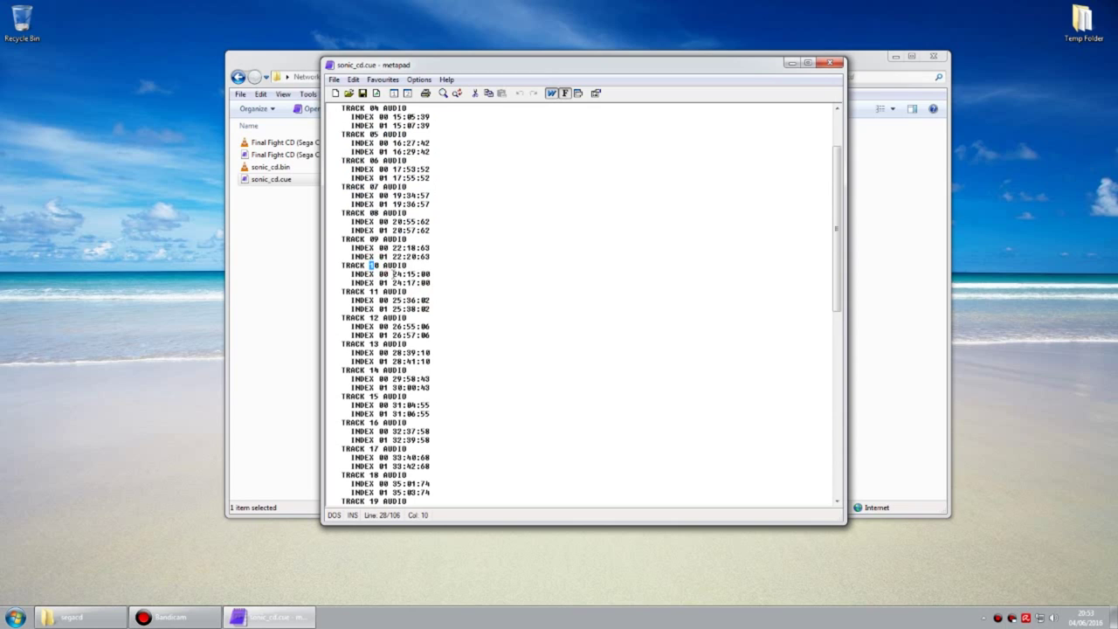
{"action": "left_click", "coordinate": [384, 274]}
{"action": "key", "text": "shift+Home"}
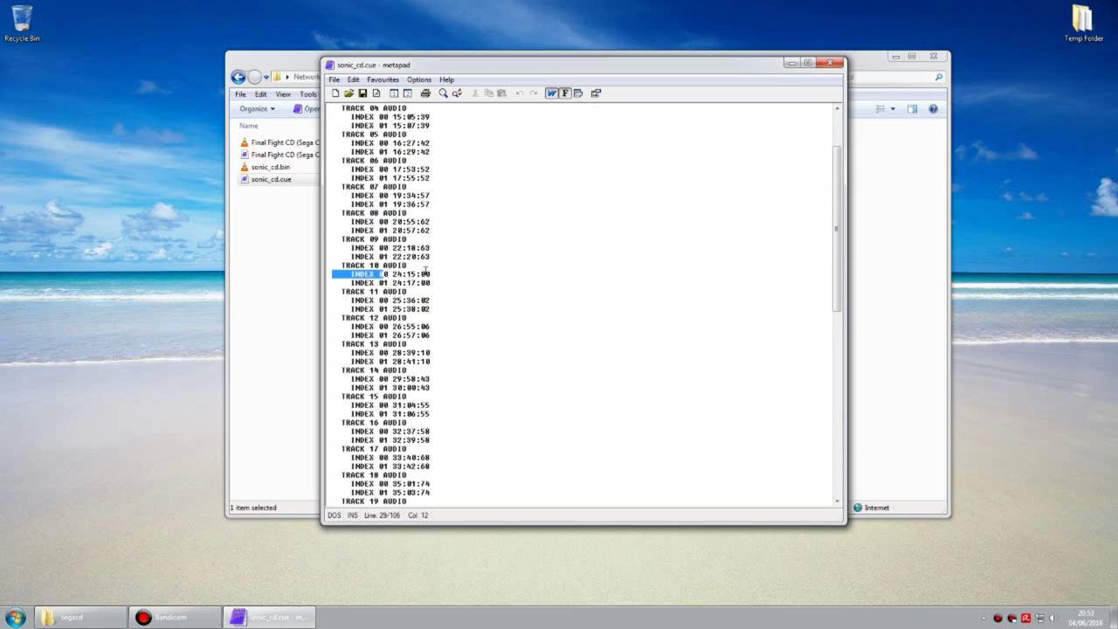
{"action": "left_click", "coordinate": [425, 273], "text": "shift"}
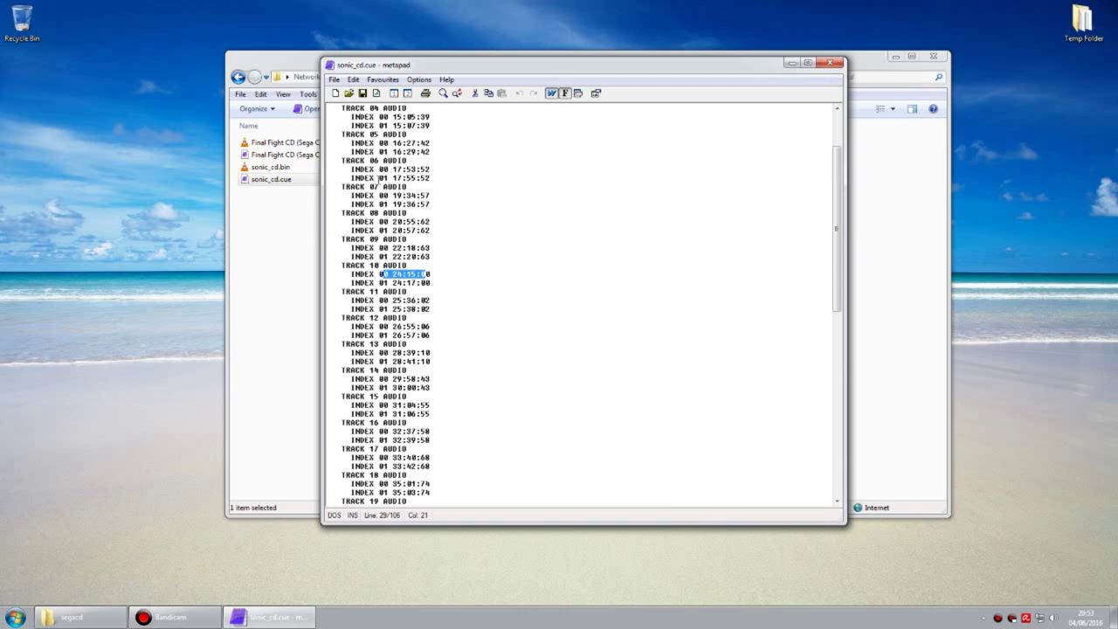
{"action": "left_click", "coordinate": [475, 202]}
{"action": "scroll", "coordinate": [471, 248], "scroll_direction": "up", "scroll_amount": 4}
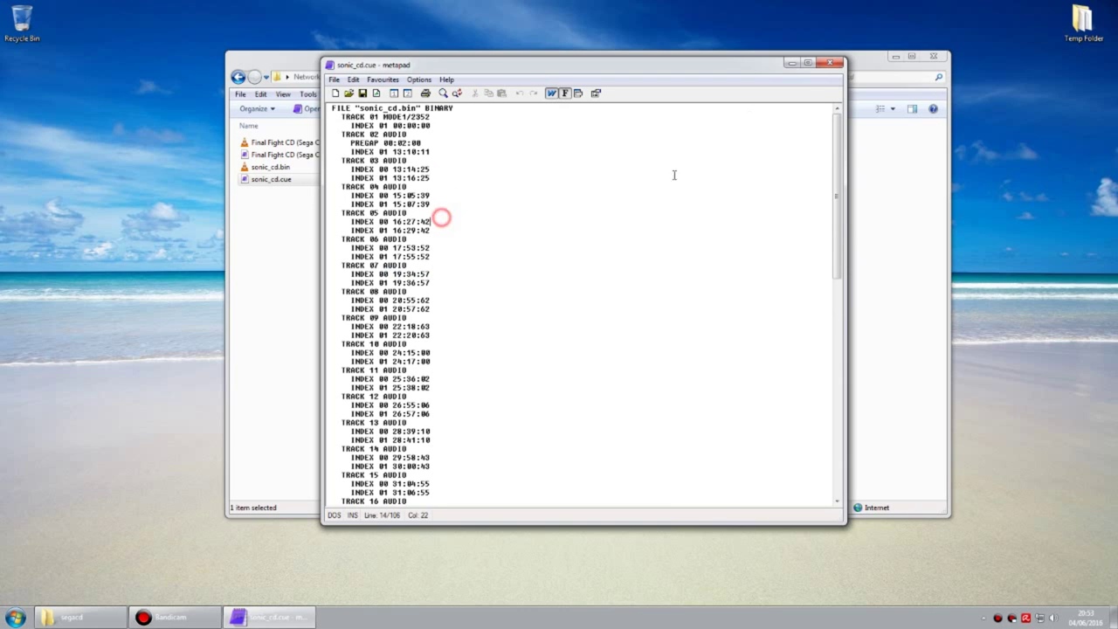
{"action": "left_click", "coordinate": [835, 63]}
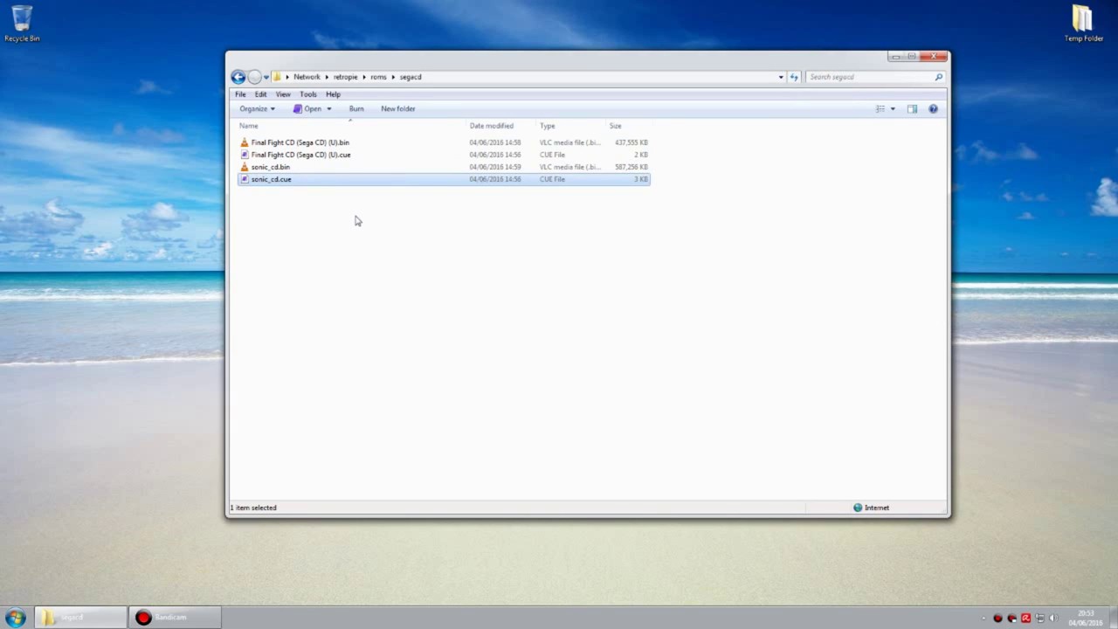
Reopen sonic_cd.cue, look through its audio track entries again and close it
{"action": "left_click", "coordinate": [358, 223]}
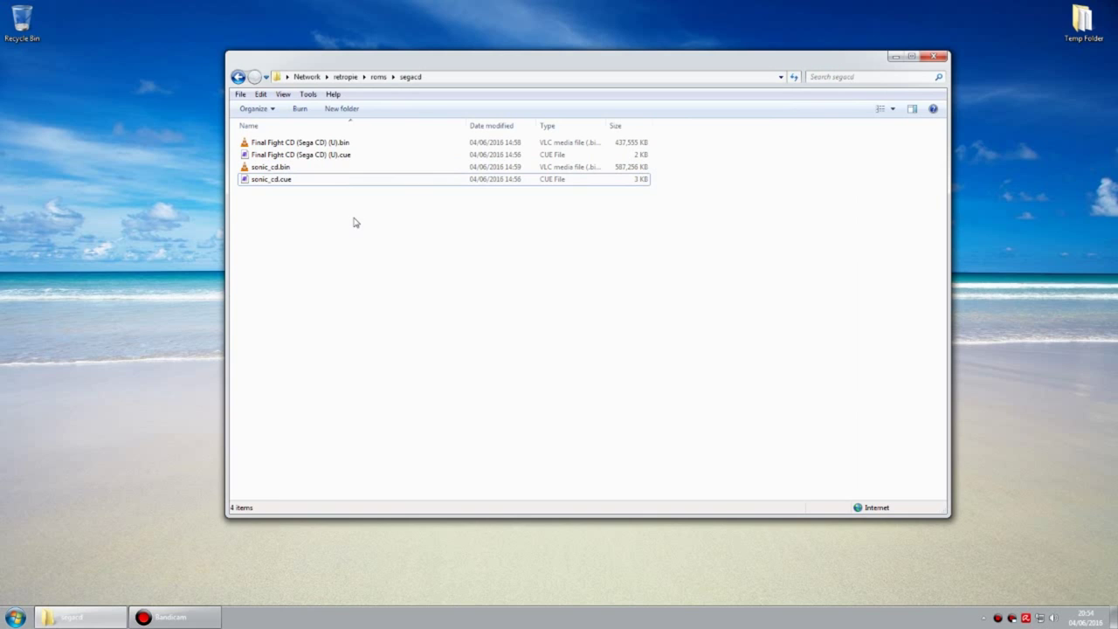
{"action": "double_click", "coordinate": [288, 180]}
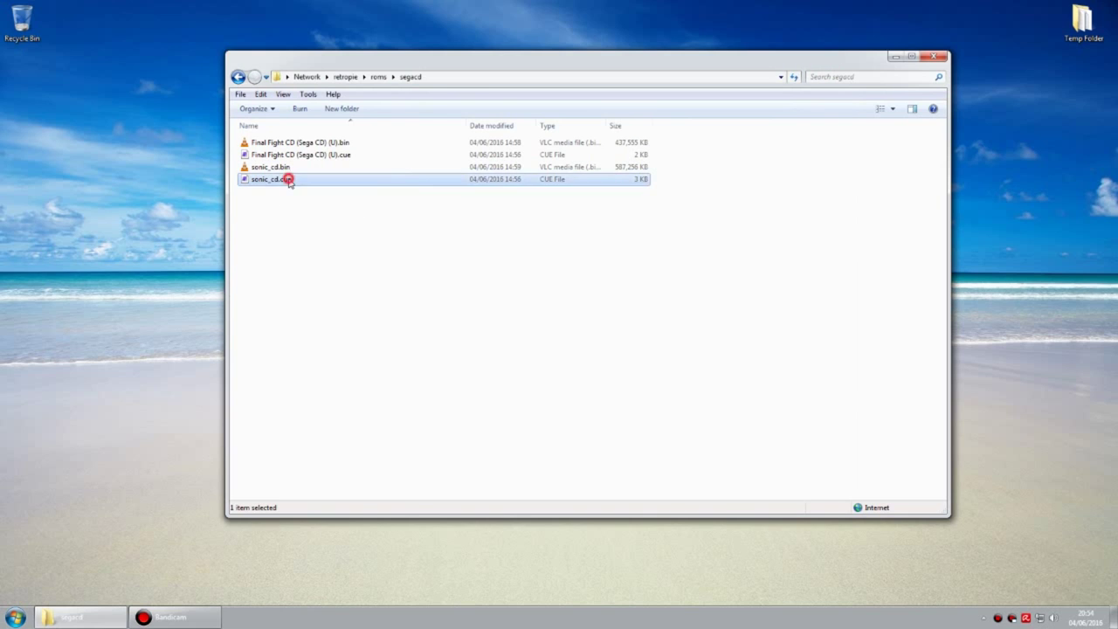
{"action": "left_click", "coordinate": [507, 178]}
{"action": "left_click", "coordinate": [506, 242]}
{"action": "left_click", "coordinate": [517, 282]}
{"action": "scroll", "coordinate": [502, 262], "scroll_direction": "down", "scroll_amount": 7}
{"action": "left_click", "coordinate": [479, 245]}
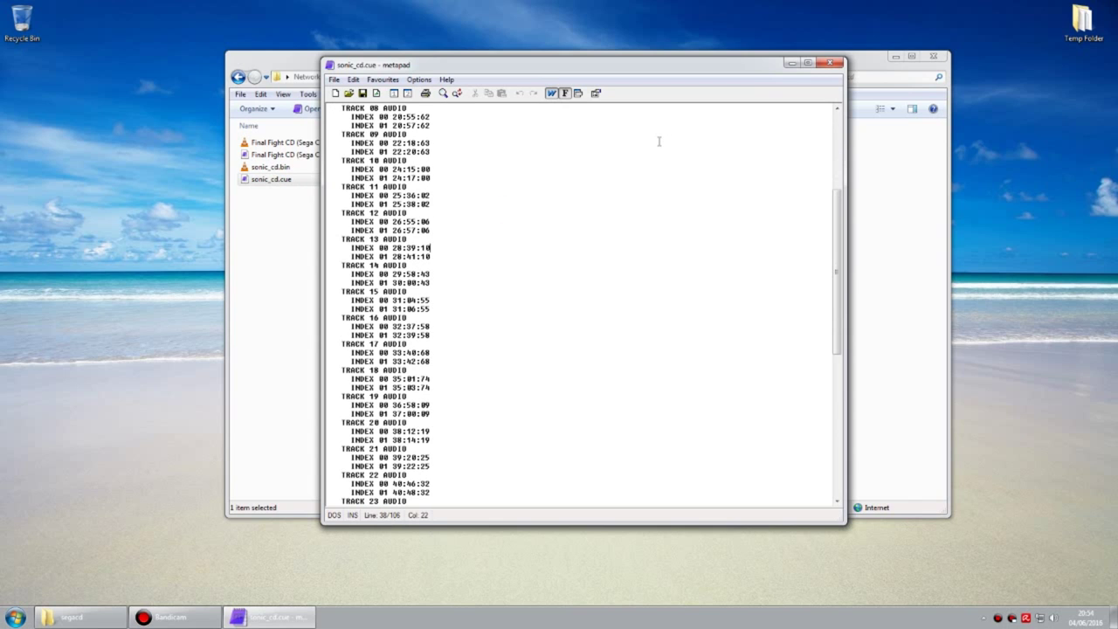
{"action": "left_click", "coordinate": [836, 63]}
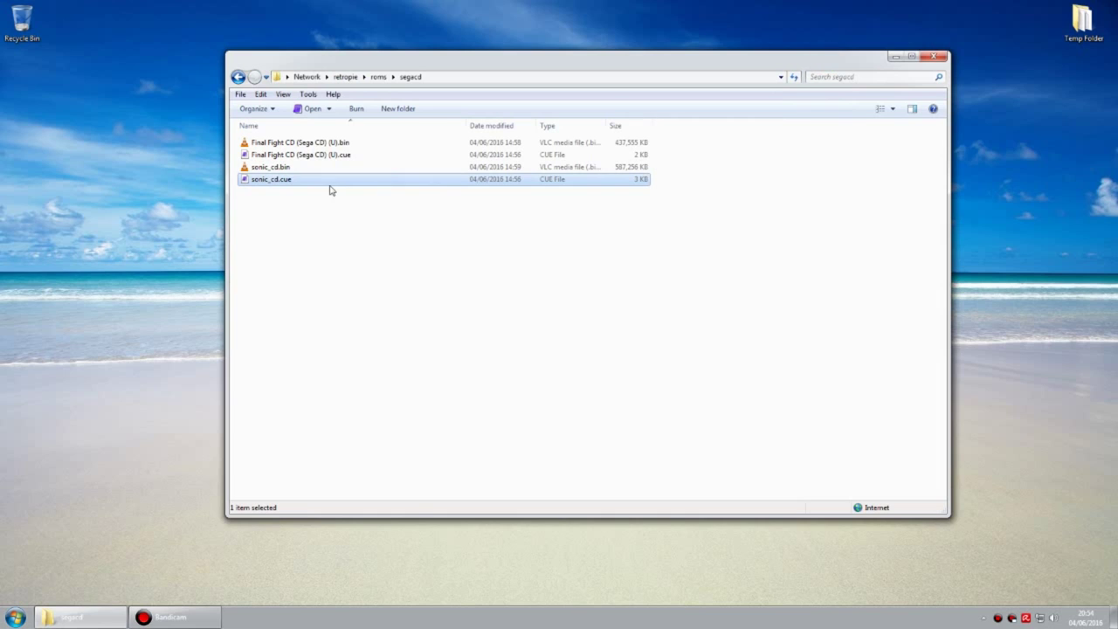
Check the file name referenced in the first line of sonic_cd.cue against the sonic_cd.bin file, and close the cue sheet
{"action": "left_click", "coordinate": [266, 167]}
{"action": "left_click", "coordinate": [259, 180]}
{"action": "double_click", "coordinate": [271, 180]}
{"action": "left_click", "coordinate": [358, 107]}
{"action": "left_click_drag", "start_coordinate": [358, 108], "coordinate": [420, 107]}
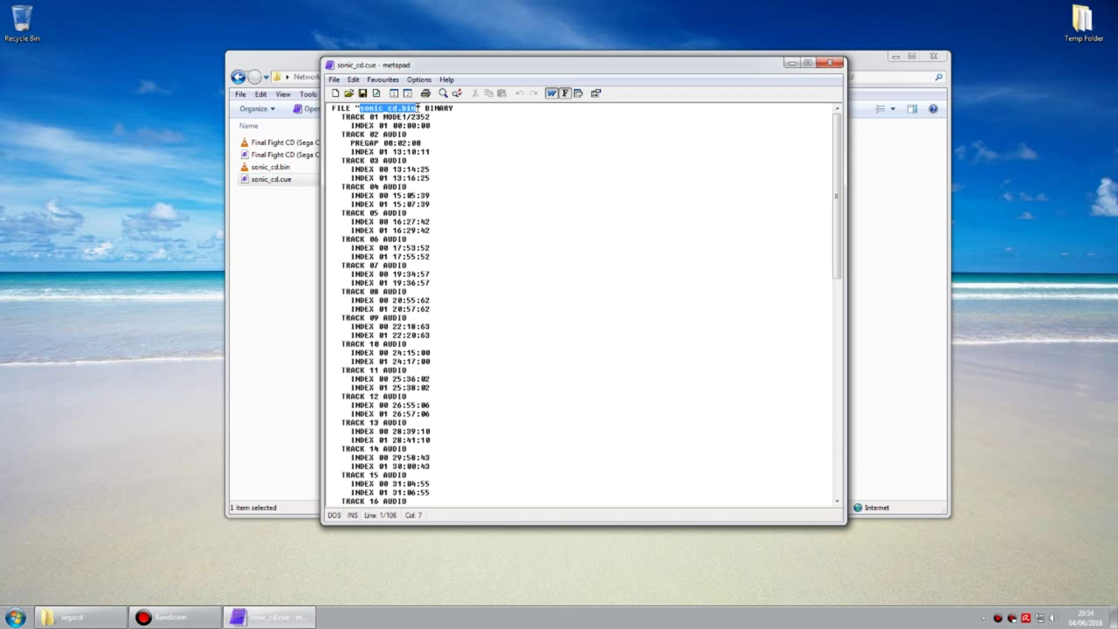
{"action": "left_click_drag", "start_coordinate": [398, 65], "coordinate": [443, 100]}
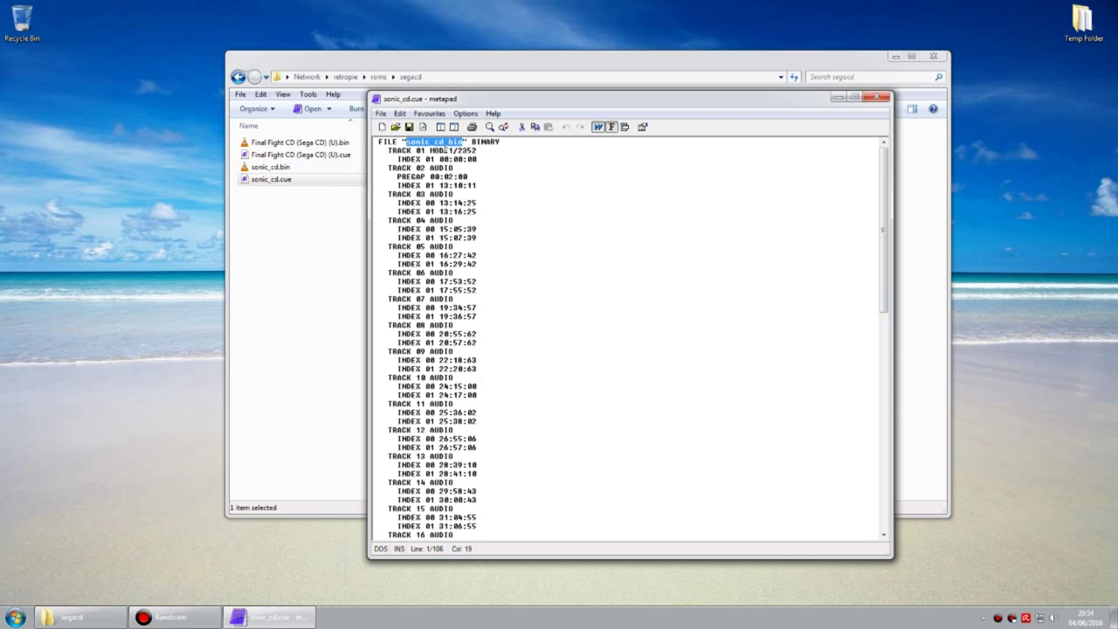
{"action": "left_click", "coordinate": [876, 97]}
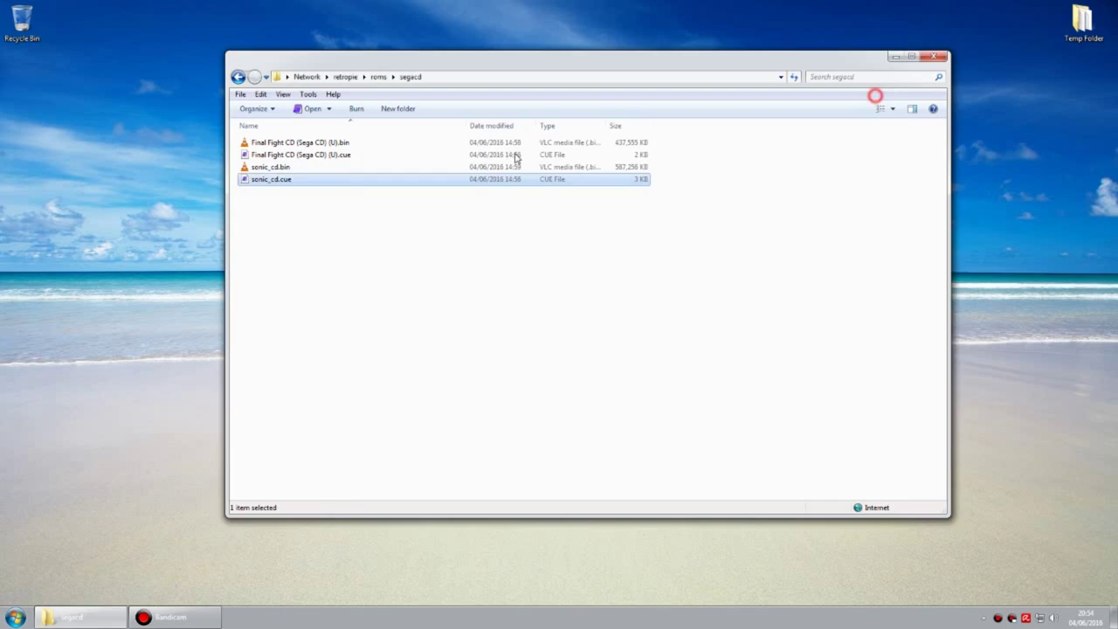
Check the bin file name referenced in the Final Fight CD cue sheet against its matching bin file in the folder
{"action": "double_click", "coordinate": [306, 155]}
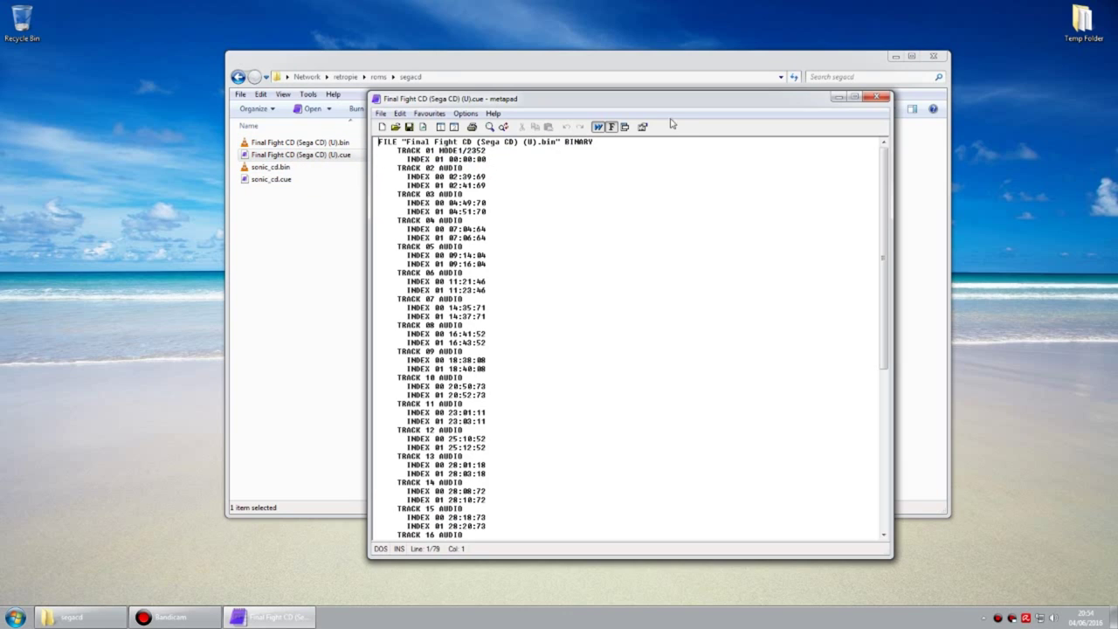
{"action": "left_click", "coordinate": [889, 97]}
{"action": "left_click", "coordinate": [349, 143]}
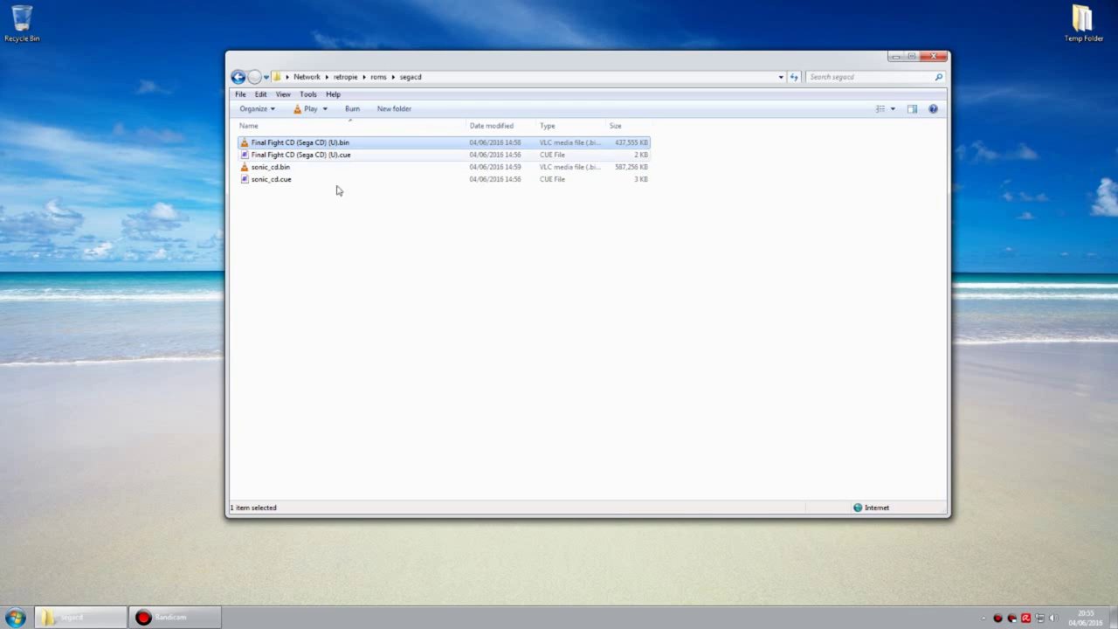
{"action": "left_click", "coordinate": [359, 254]}
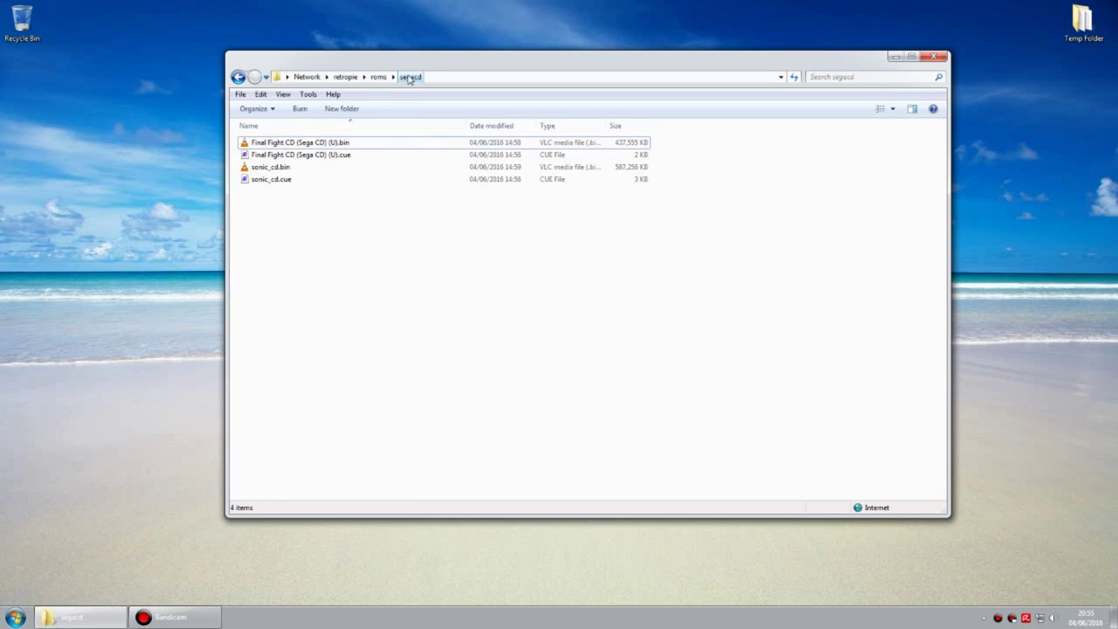
Open the bios share of the retropie network location and select bios_CD_U.bin
{"action": "left_click", "coordinate": [346, 77]}
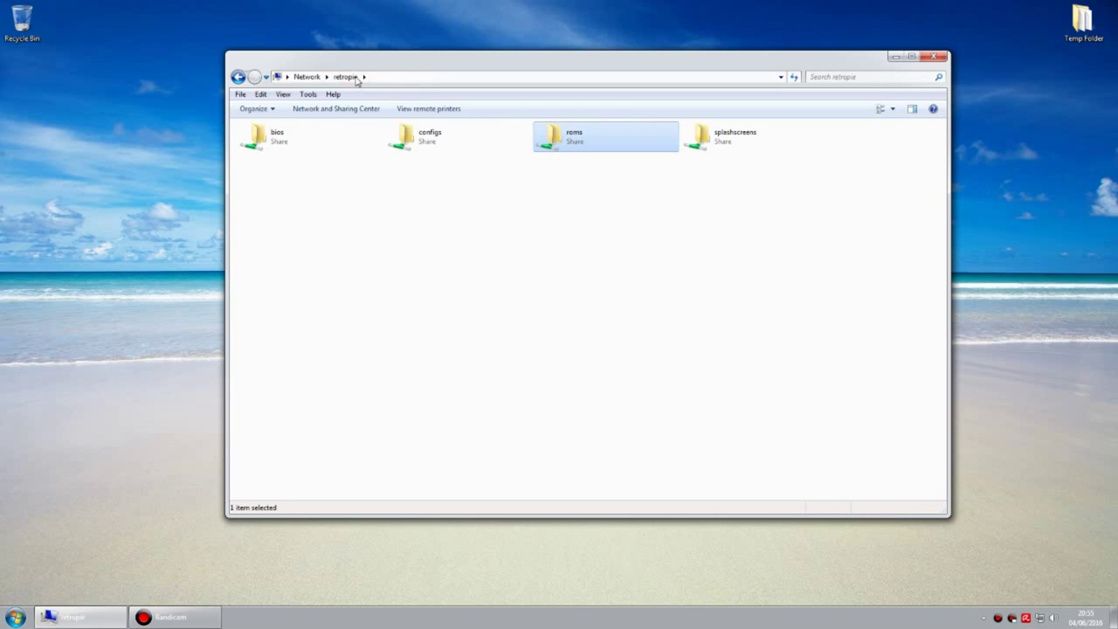
{"action": "double_click", "coordinate": [277, 138]}
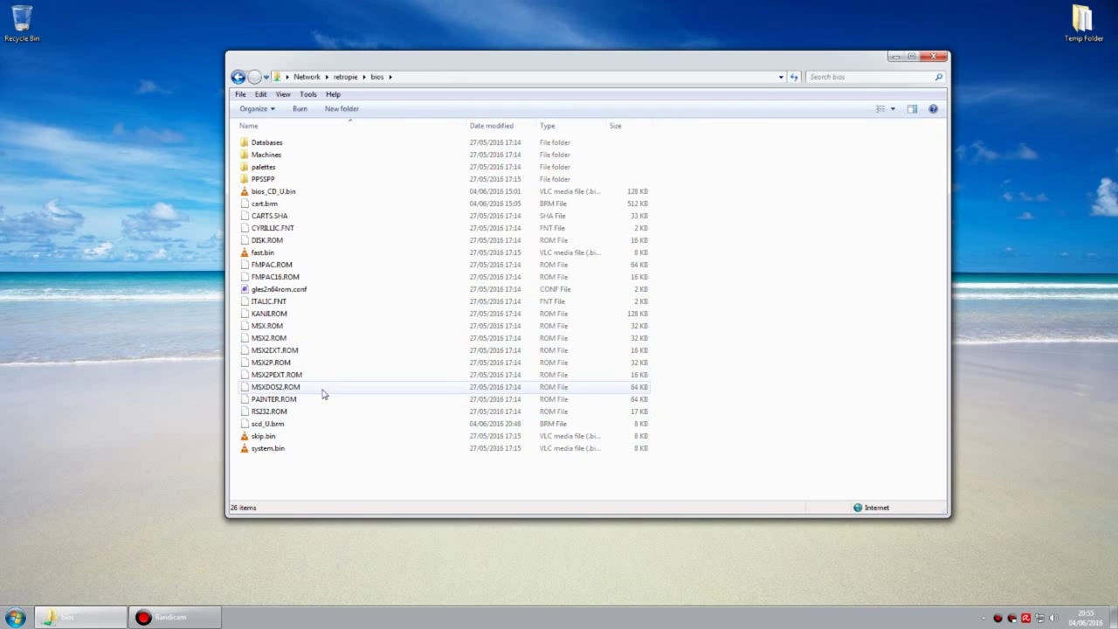
{"action": "left_click", "coordinate": [292, 191]}
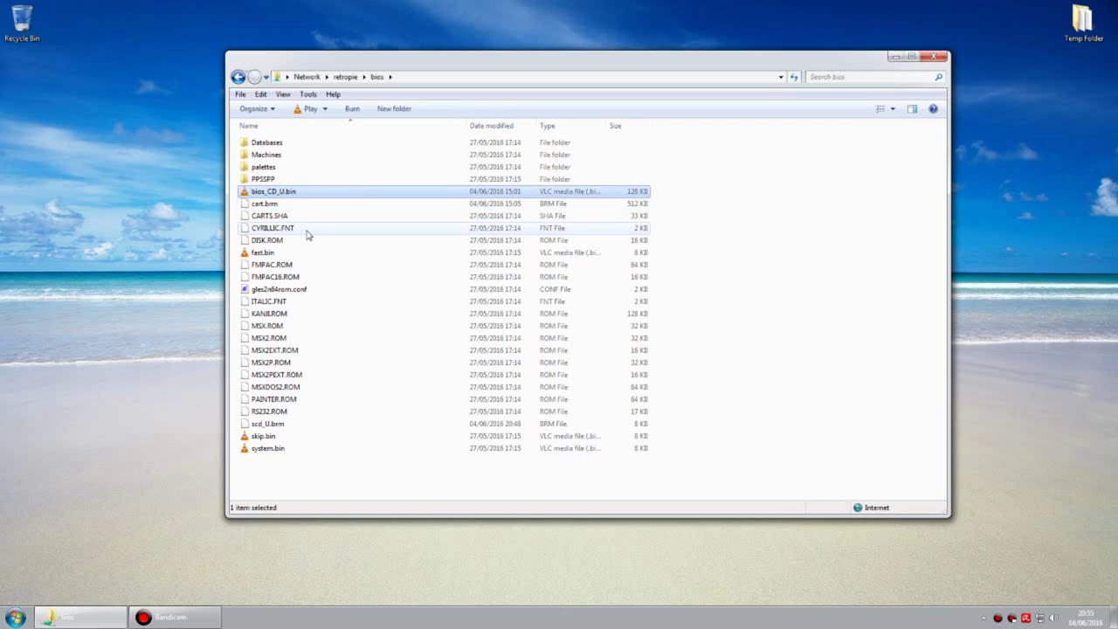